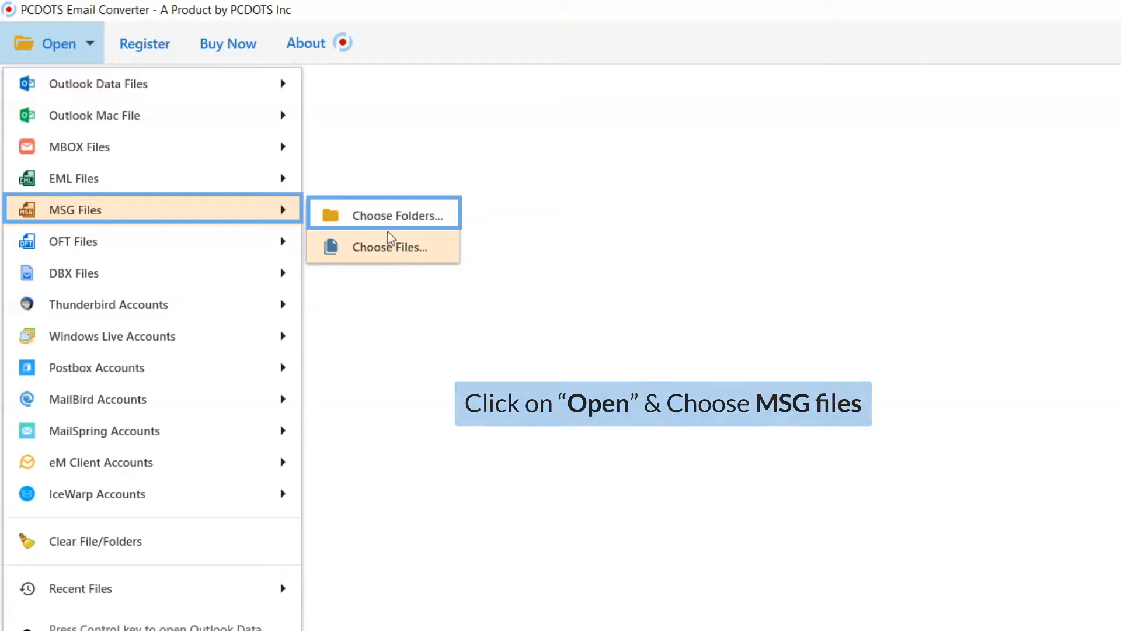
# - Load the MSG folders Mailbox 1 and Mailbox 2 from the Msg Mail Data folder
pyautogui.click(387, 223)
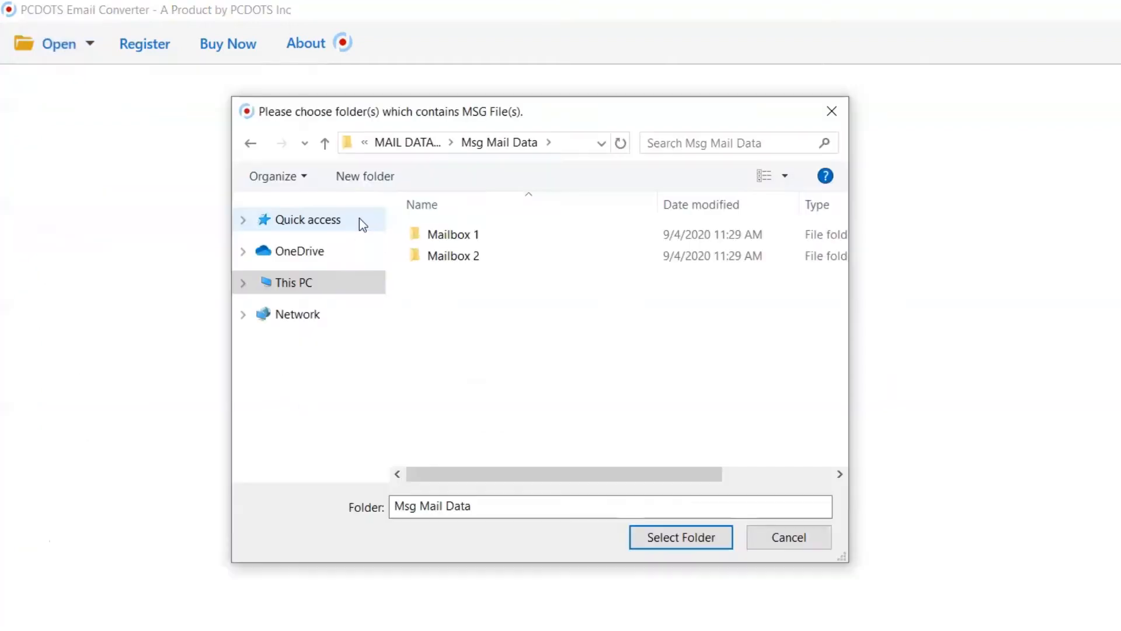
pyautogui.click(446, 235)
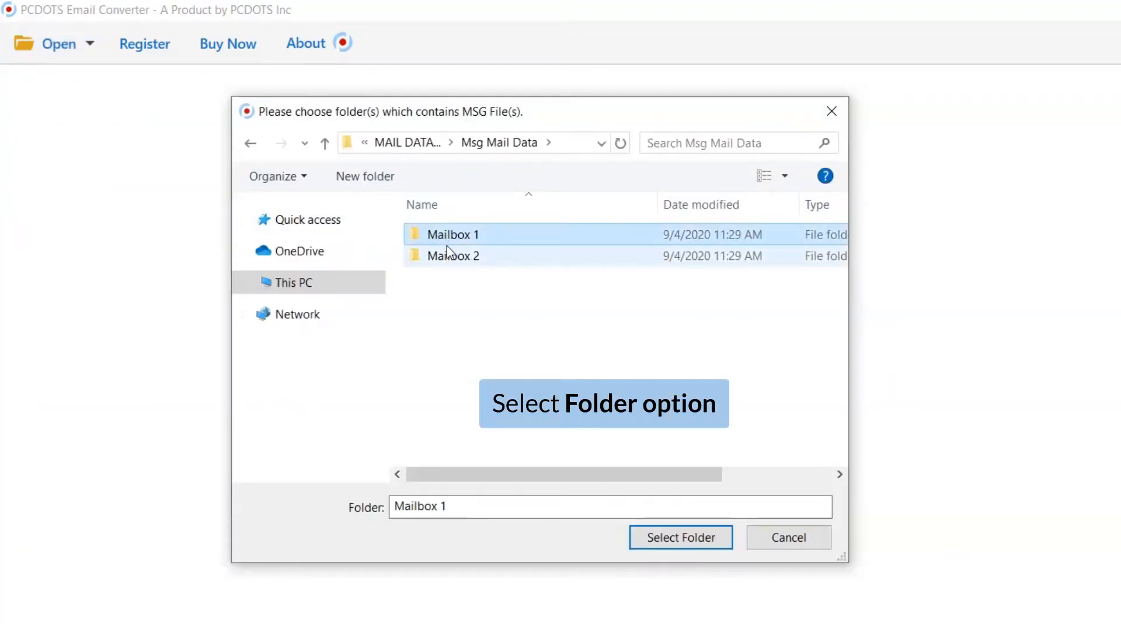
pyautogui.keyDown('ctrl'); pyautogui.click(450, 257); pyautogui.keyUp('ctrl')
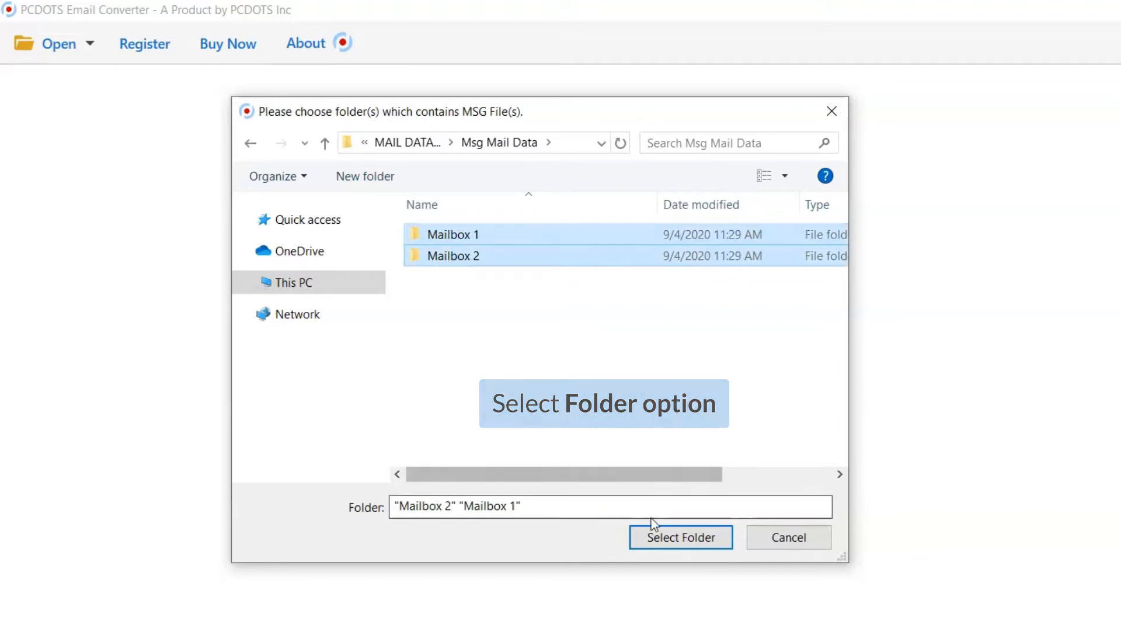
pyautogui.click(674, 537)
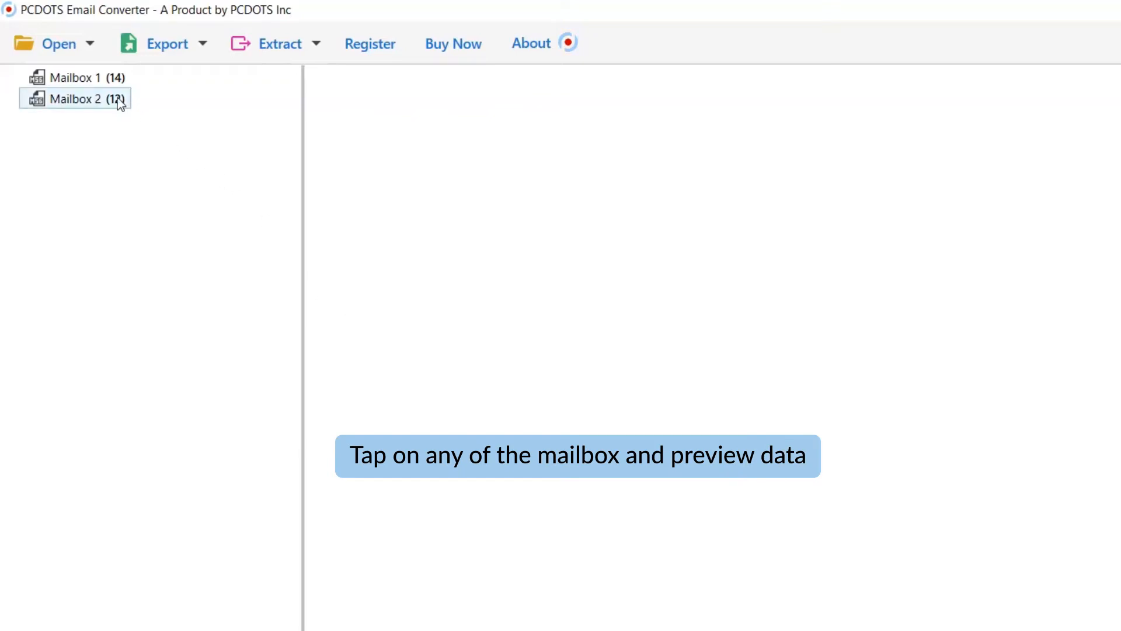
# - Preview both mailboxes, and view the Mailbox 1 email carrying __NOMERPT__.pdf together with its attachment options
pyautogui.click(96, 78)
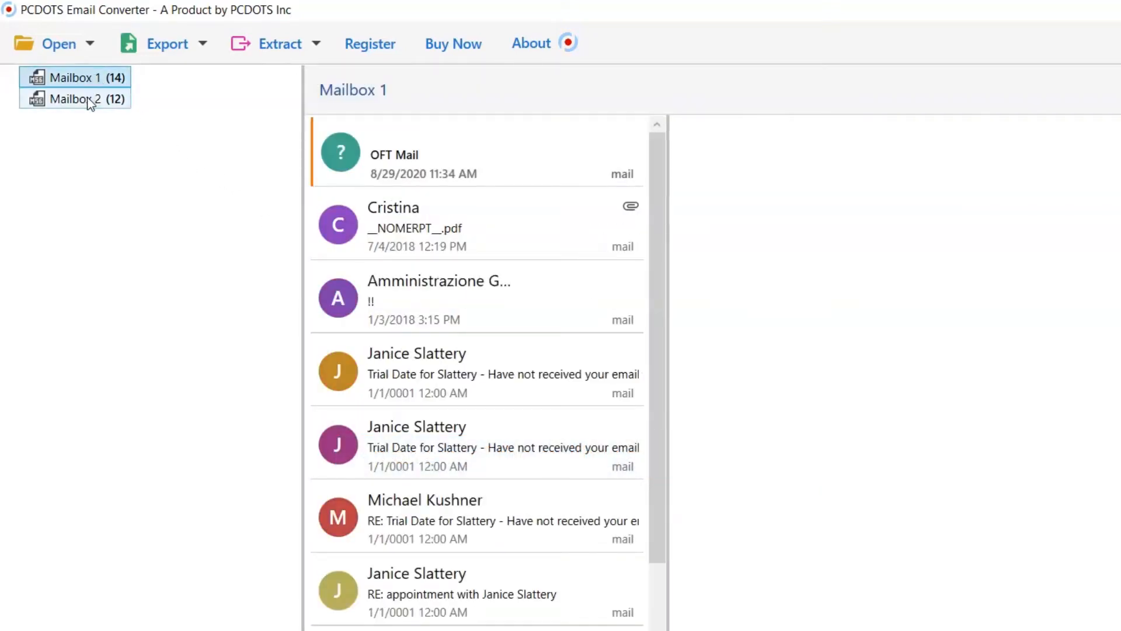
pyautogui.click(88, 101)
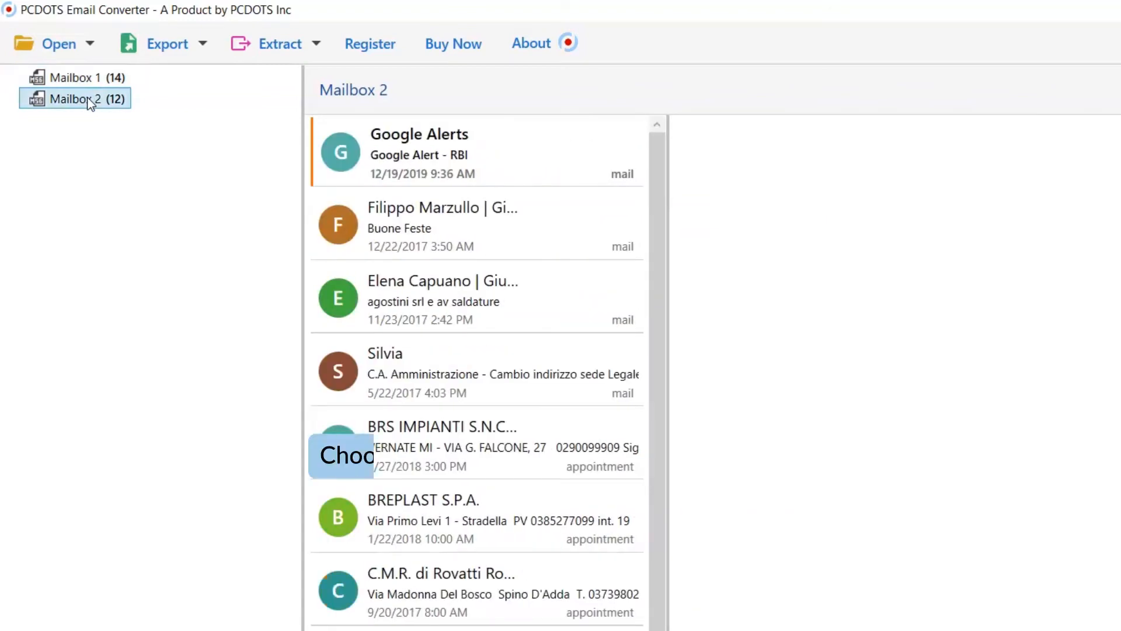
pyautogui.click(89, 78)
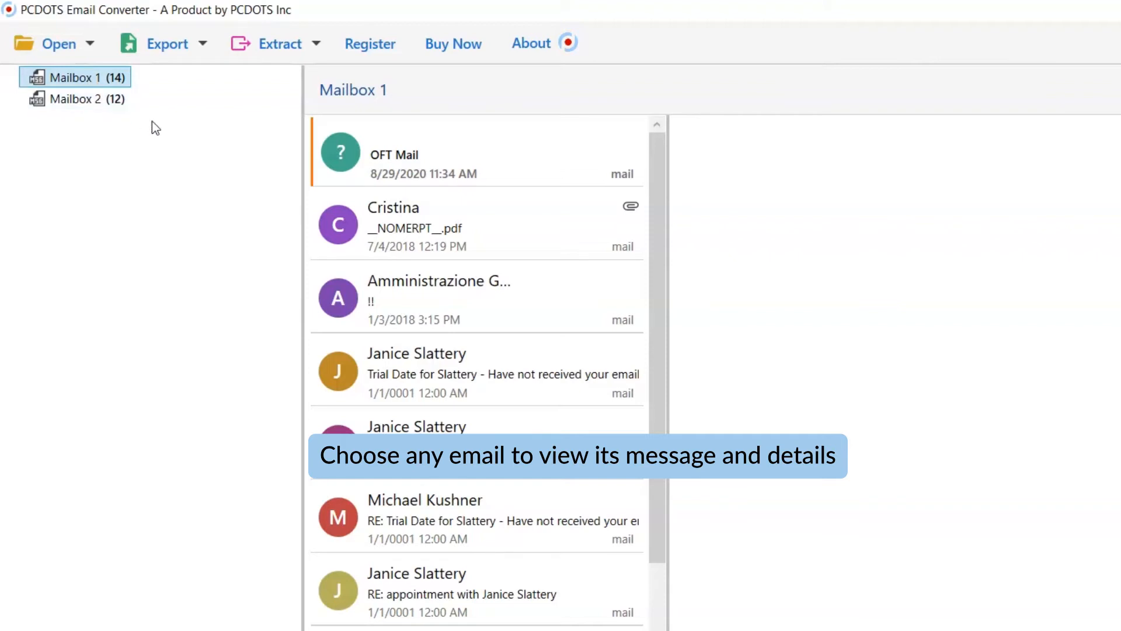
pyautogui.click(526, 232)
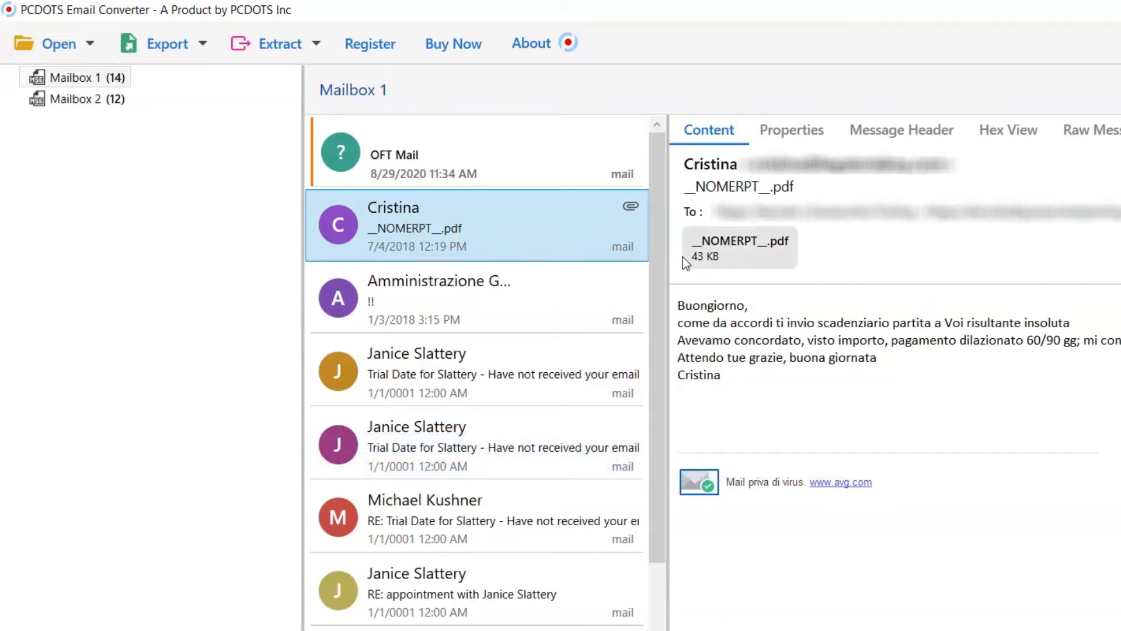
pyautogui.rightClick(748, 256)
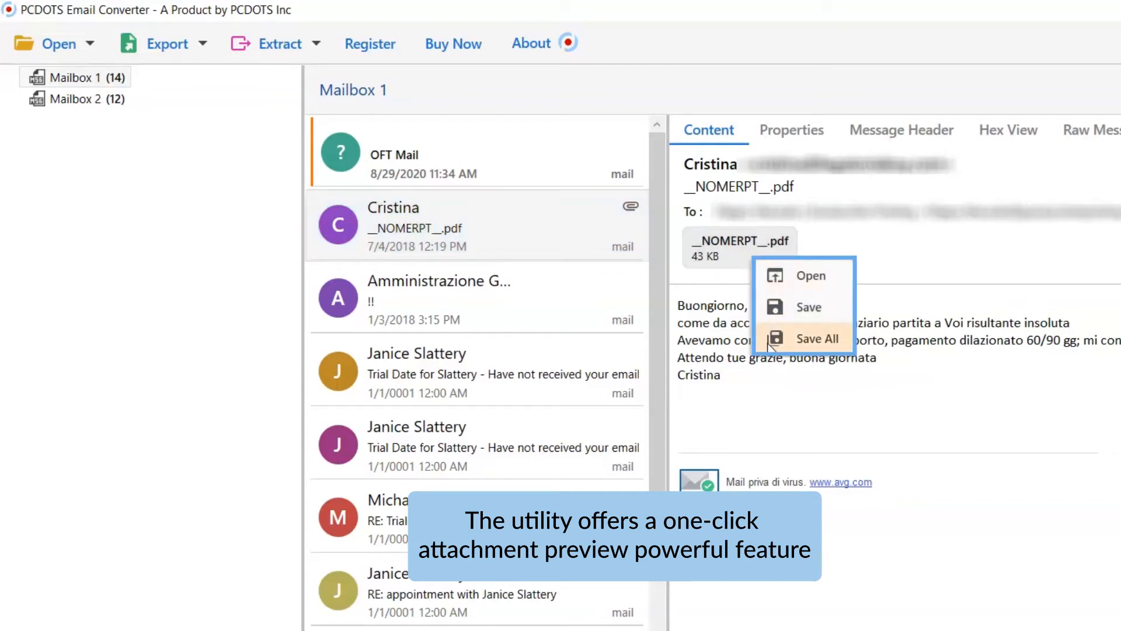
pyautogui.click(763, 286)
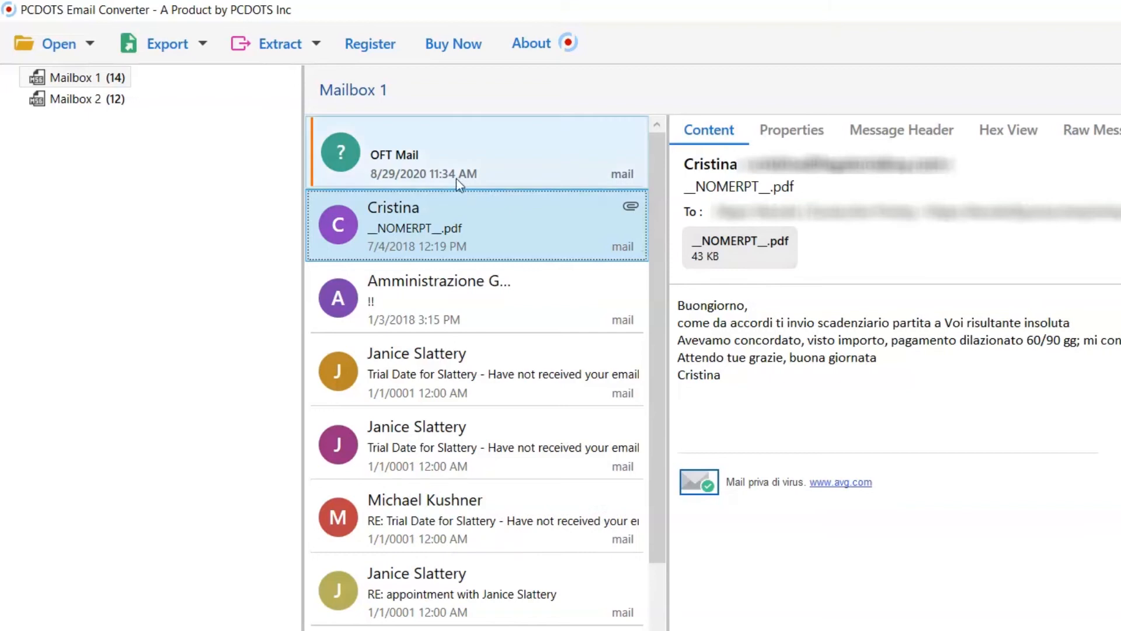
# - Review the available export formats and the kinds of data that can be extracted
pyautogui.click(206, 44)
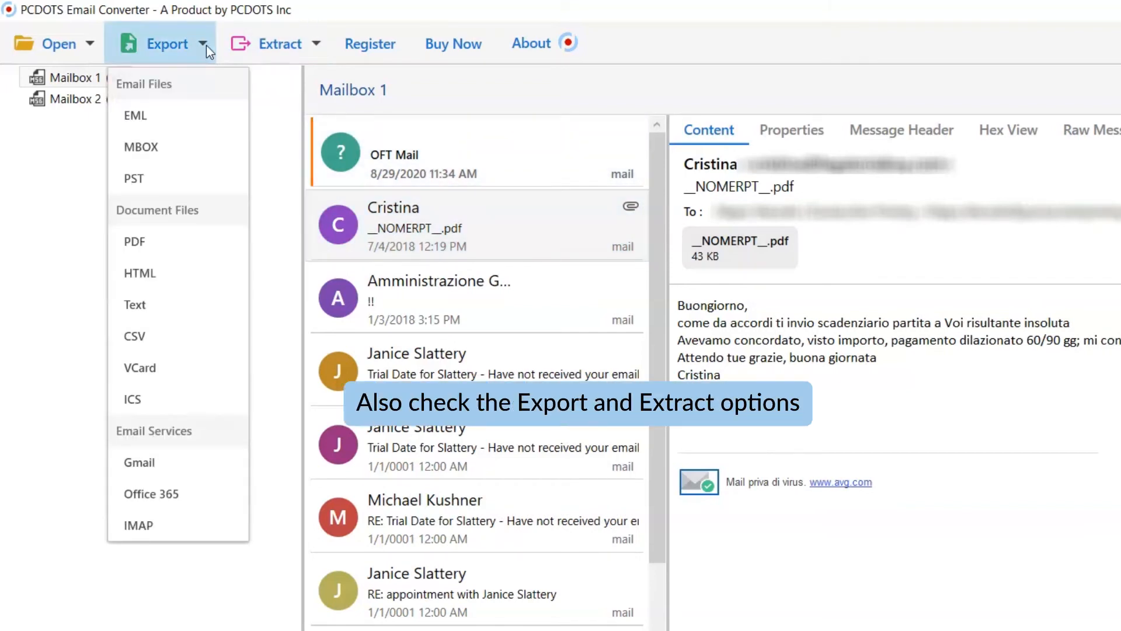
pyautogui.click(205, 44)
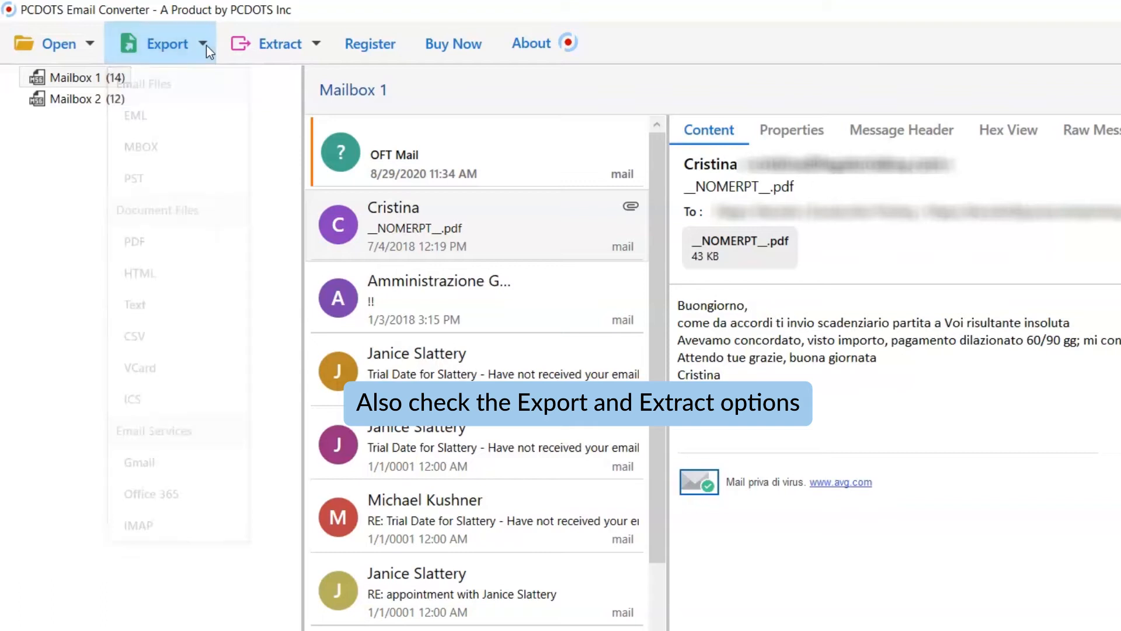
pyautogui.click(318, 51)
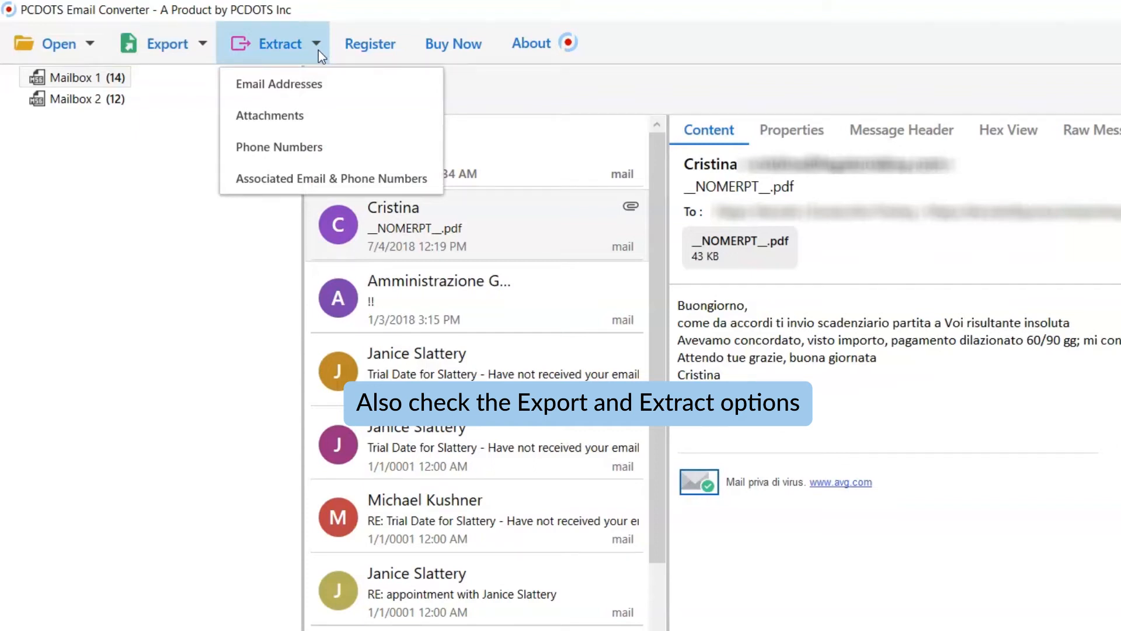
pyautogui.click(318, 50)
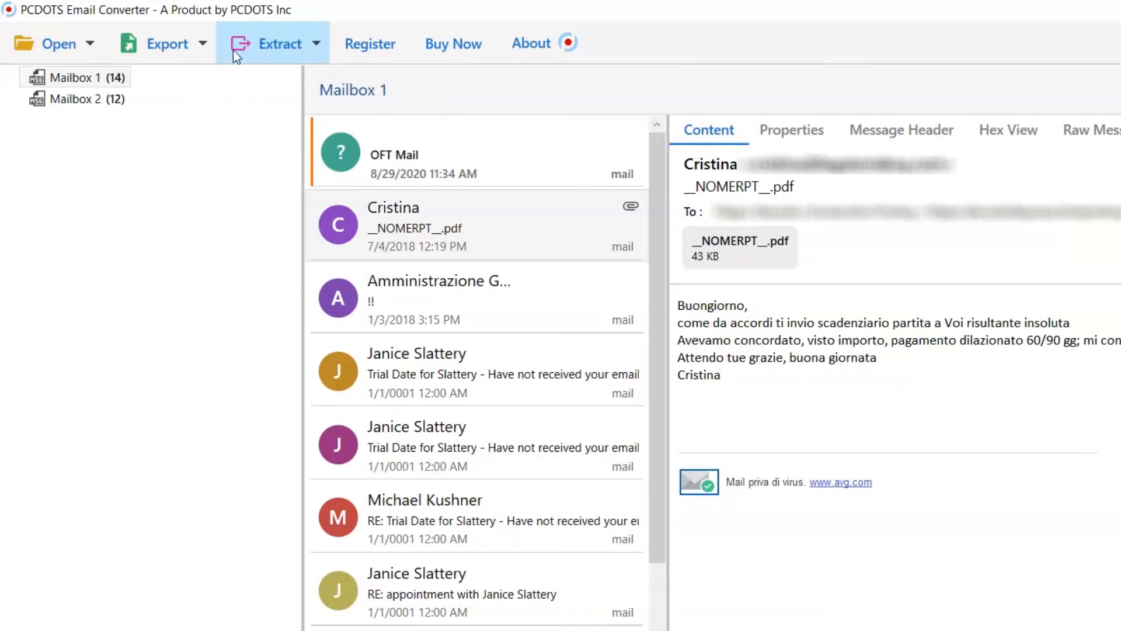
# - Choose IMAP as the export target for the loaded mailboxes
pyautogui.click(204, 48)
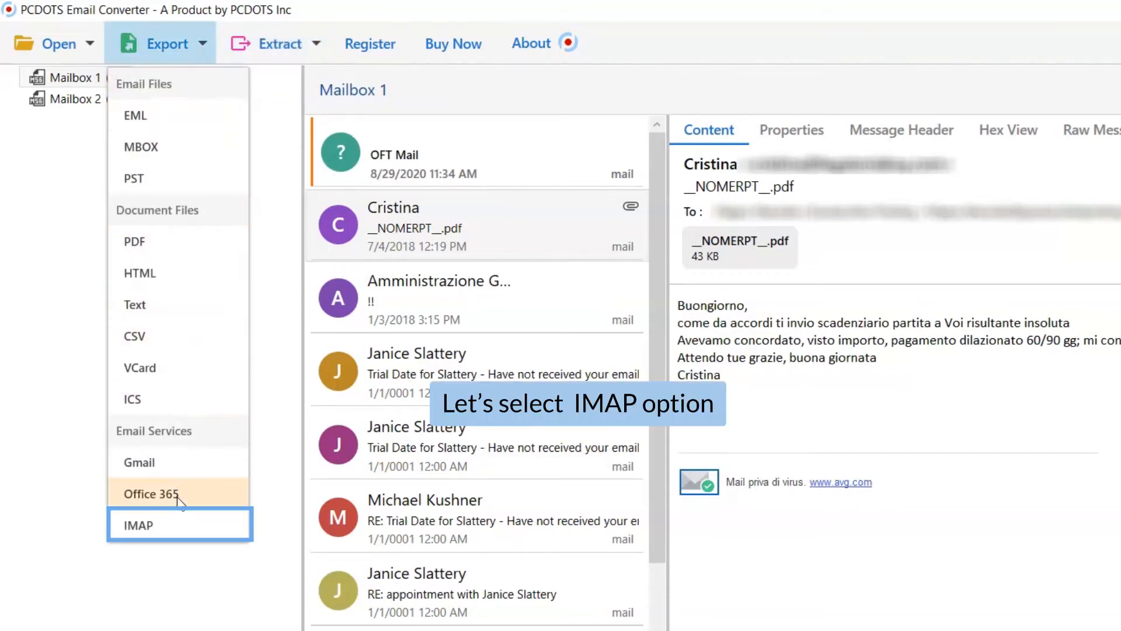
pyautogui.click(181, 533)
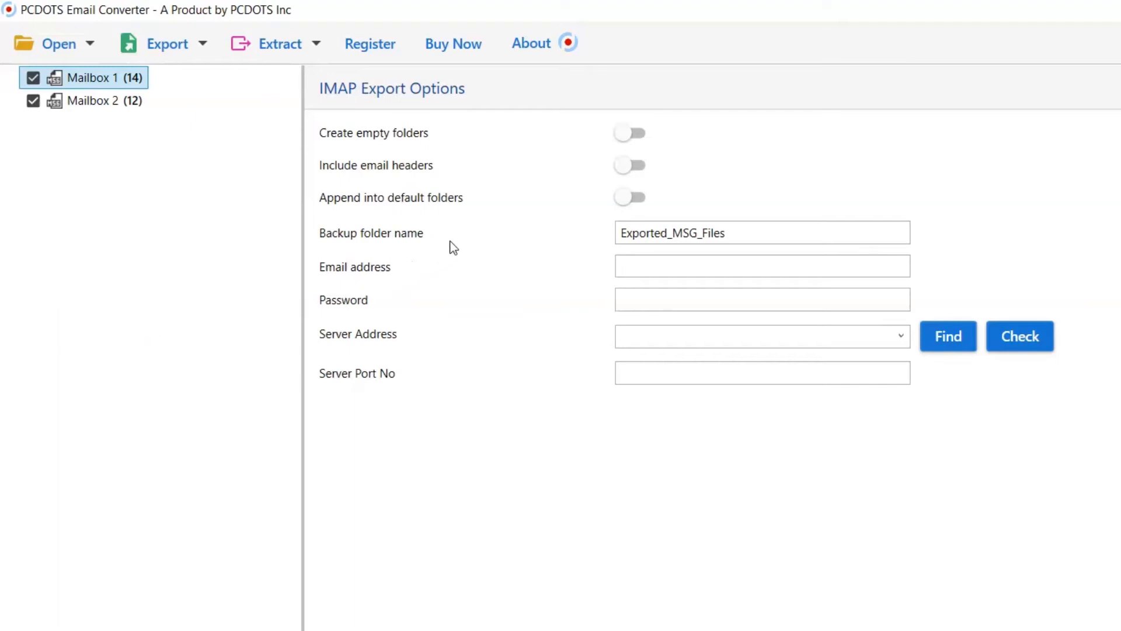
pyautogui.click(626, 134)
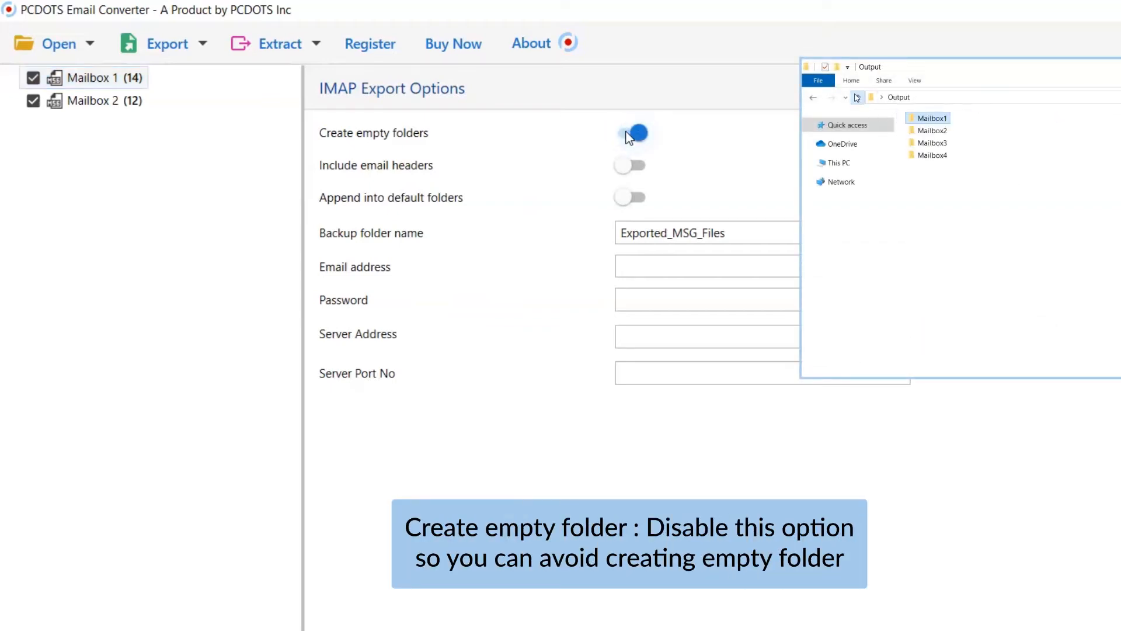
pyautogui.click(629, 136)
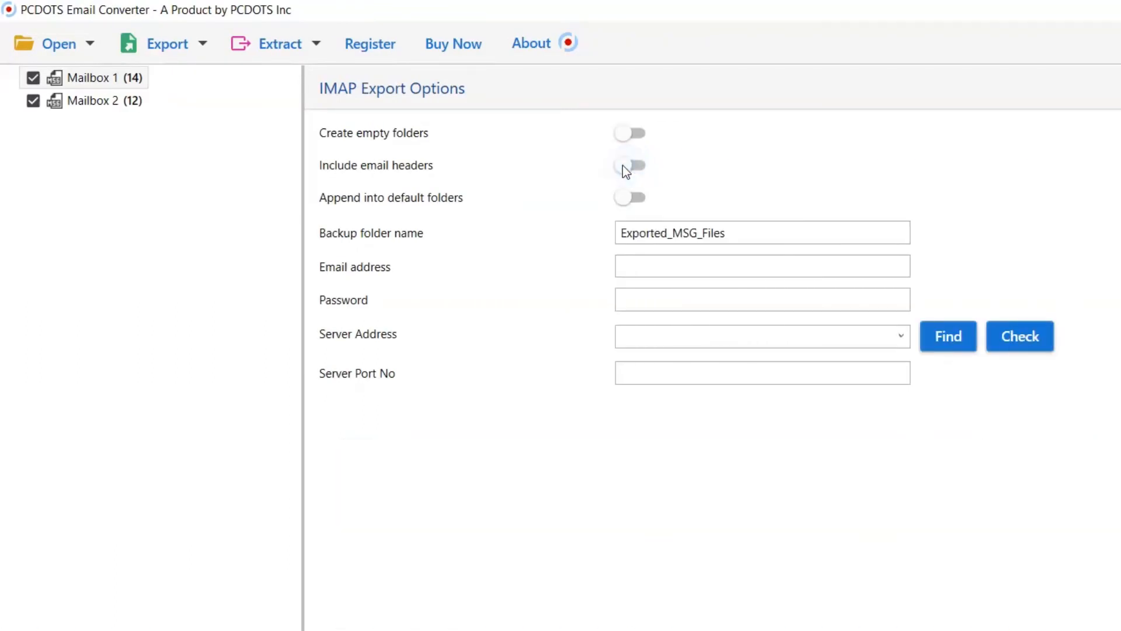
pyautogui.click(627, 201)
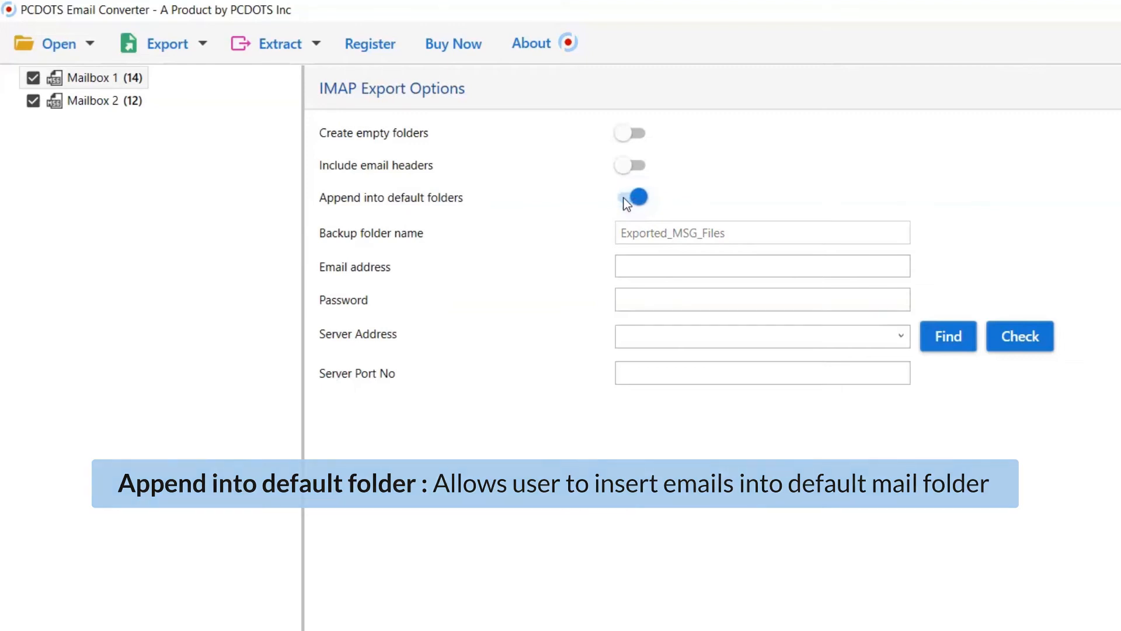
pyautogui.click(625, 198)
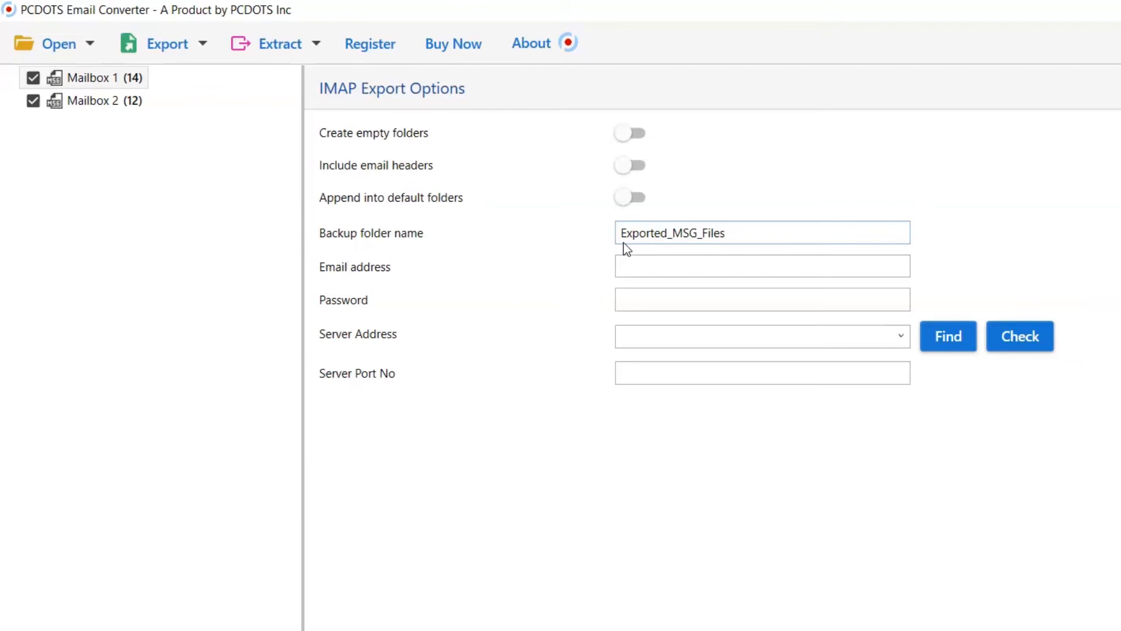
# - Enter the Yahoo account's email address and password in the IMAP export options
pyautogui.click(627, 269)
pyautogui.write('**************')
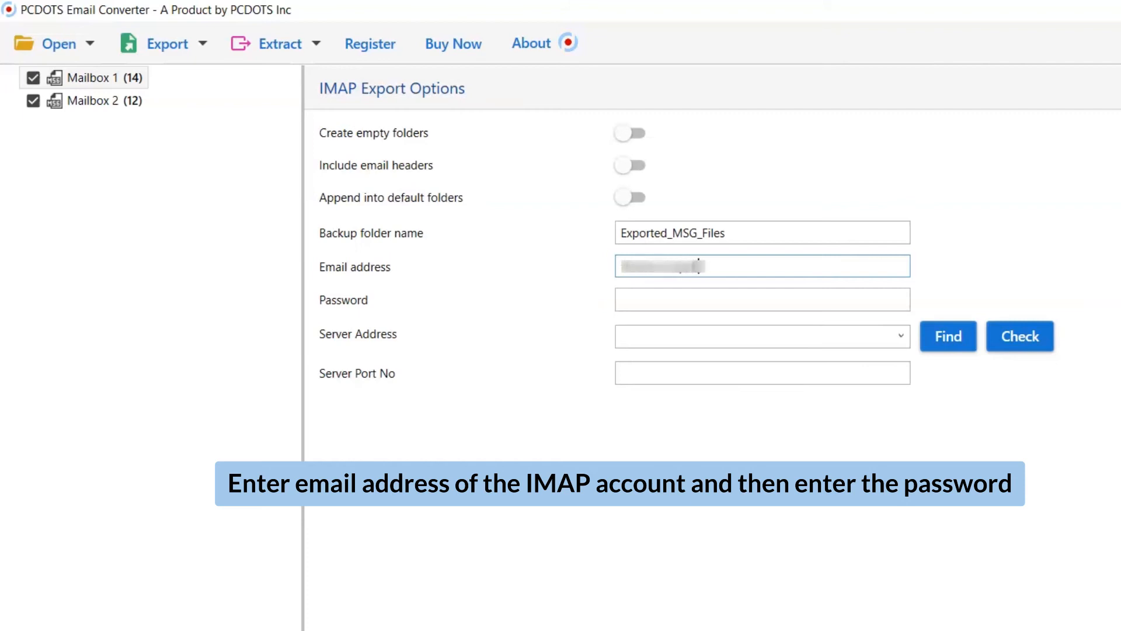
pyautogui.write('@yahoo.com')
pyautogui.press('Tab')
pyautogui.write('****************')
# - Set the server address to imap.mail.yahoo.com and the port to 995, and run the export of both mailboxes
pyautogui.press('Tab')
pyautogui.write('imap.mail')
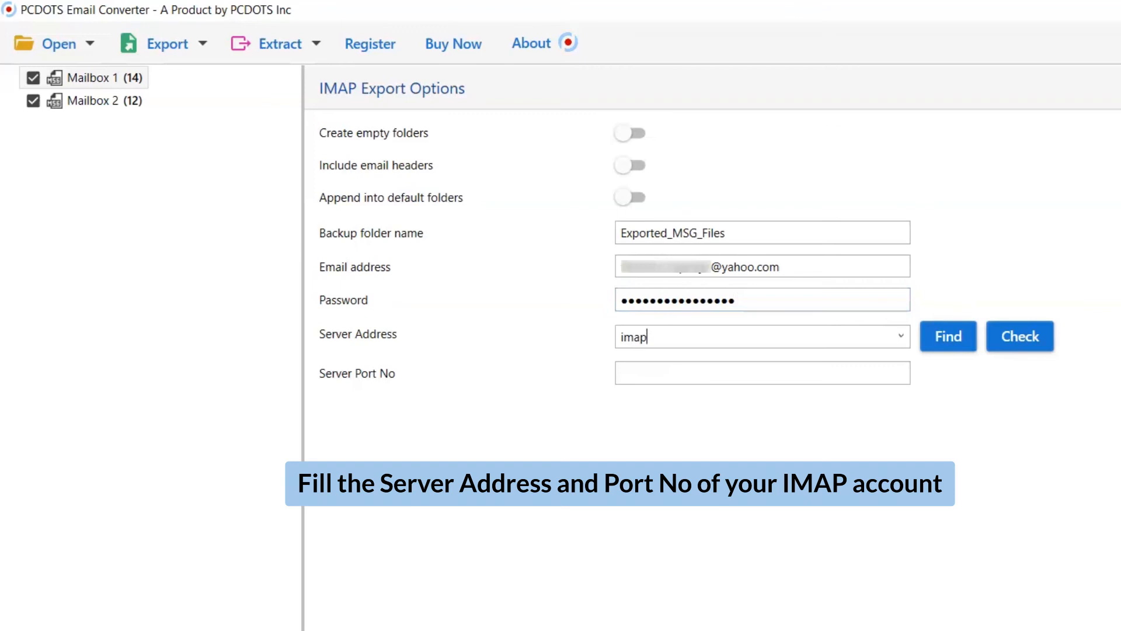
pyautogui.write('.yahoo.com')
pyautogui.press('Tab')
pyautogui.write('995')
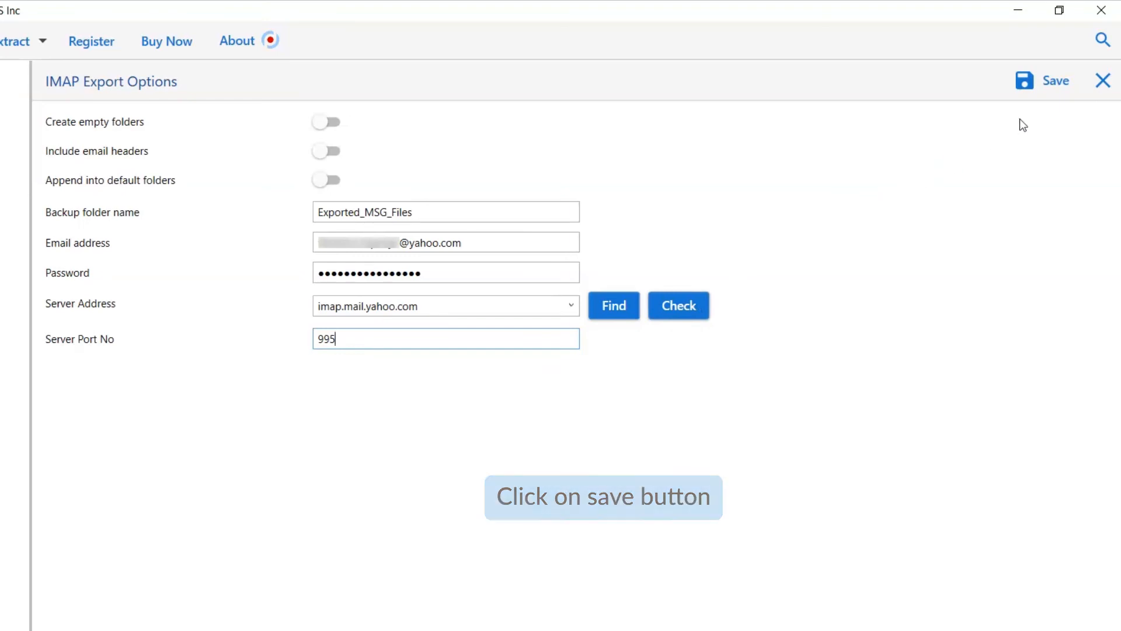
pyautogui.click(1053, 87)
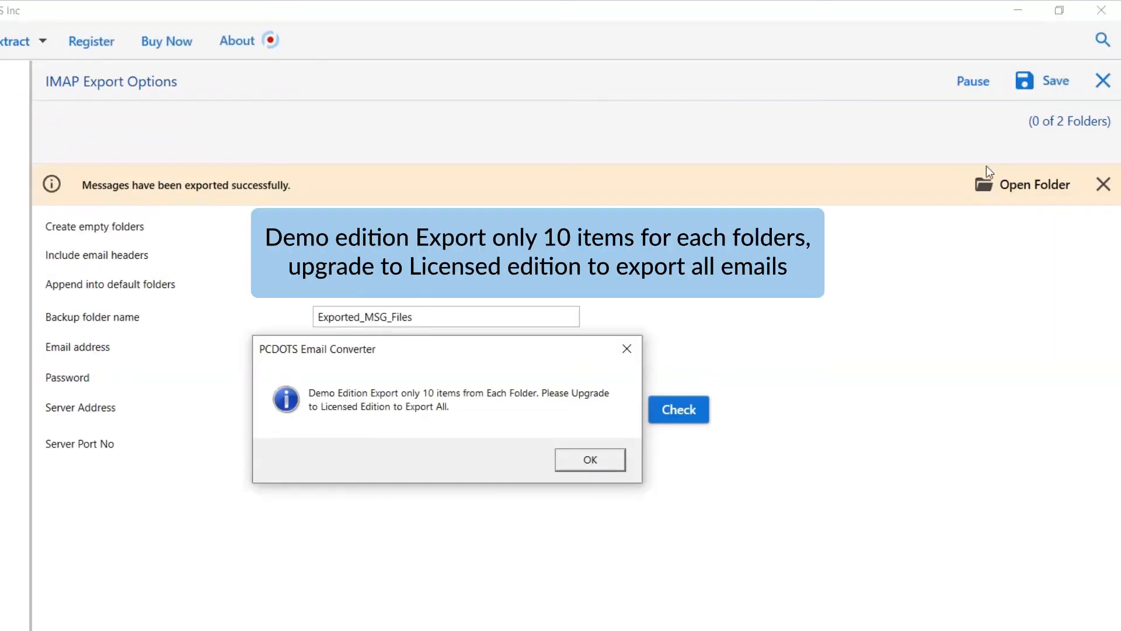
pyautogui.click(587, 461)
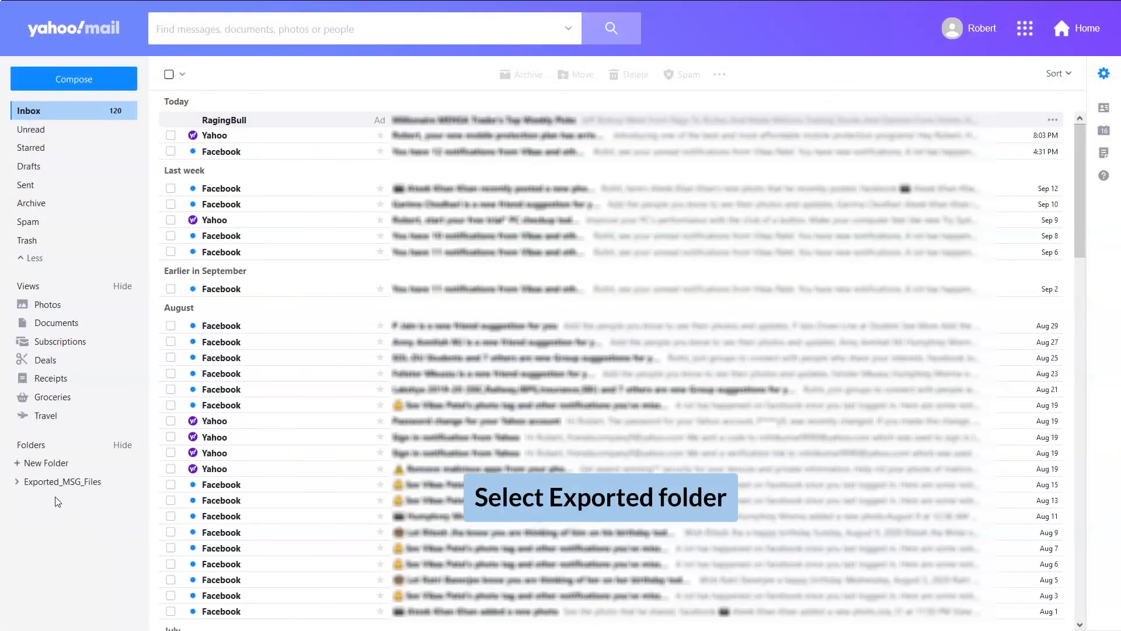
# - In Yahoo Mail, expand the Exported_MSG_Files folder and view the contents of Mailbox 1 and Mailbox 2
pyautogui.click(17, 482)
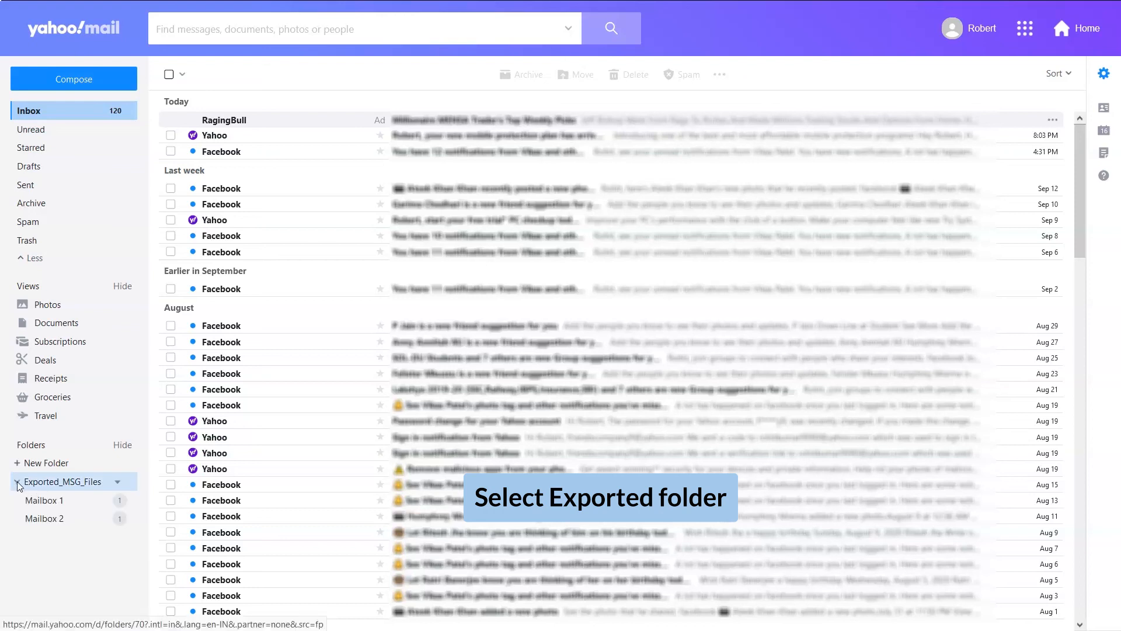
pyautogui.click(47, 501)
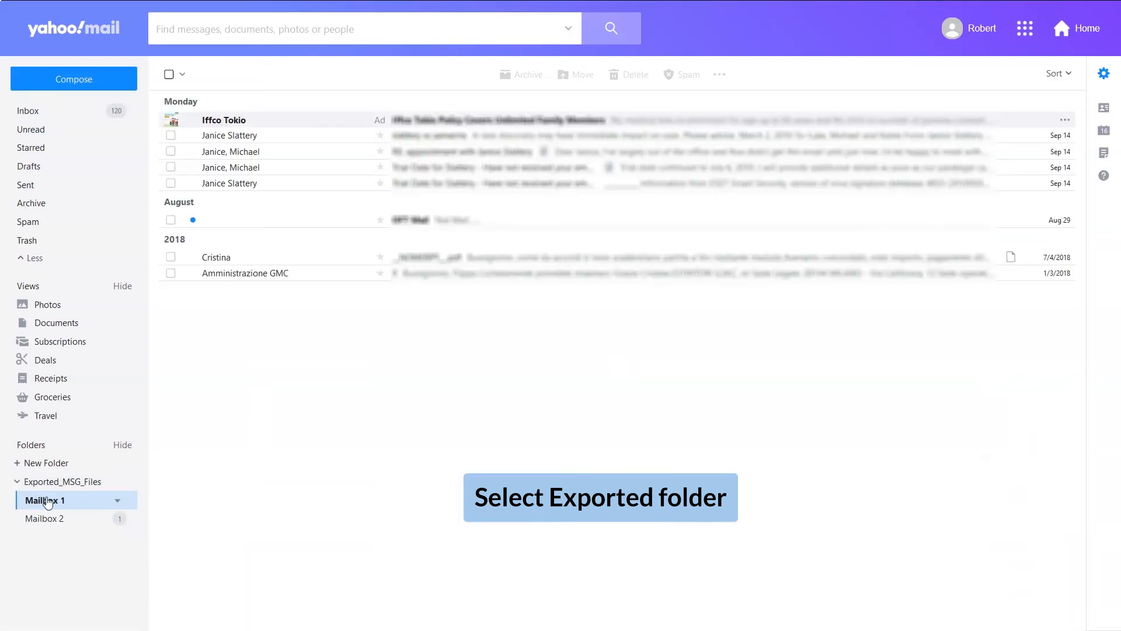
pyautogui.click(54, 520)
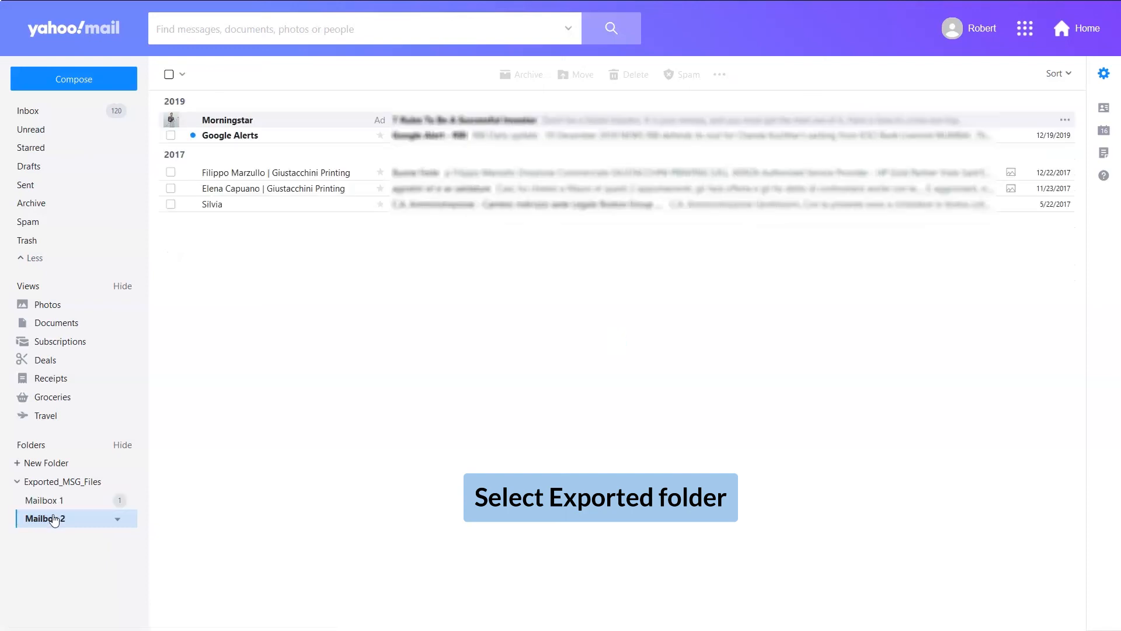